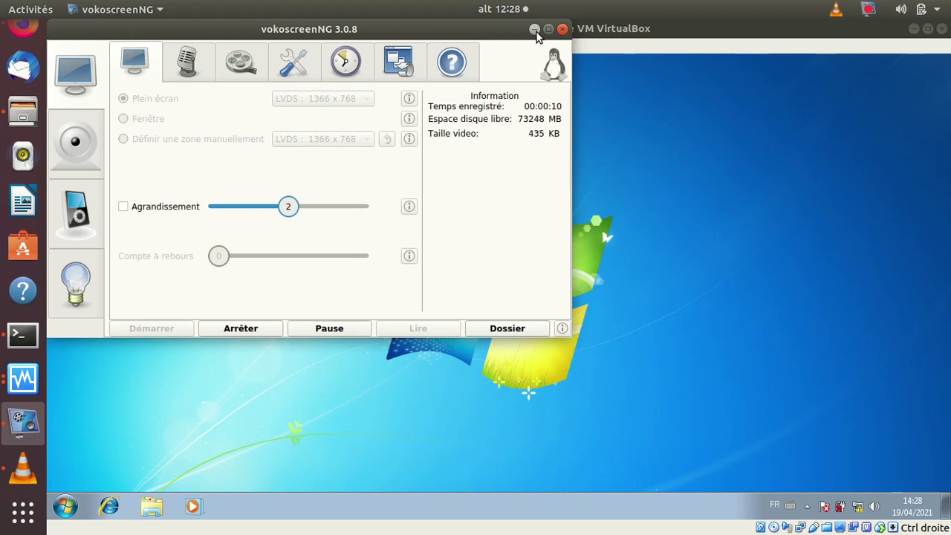
- Minimize the vokoscreenNG window to uncover the Windows 7 virtual machine
click(534, 30)
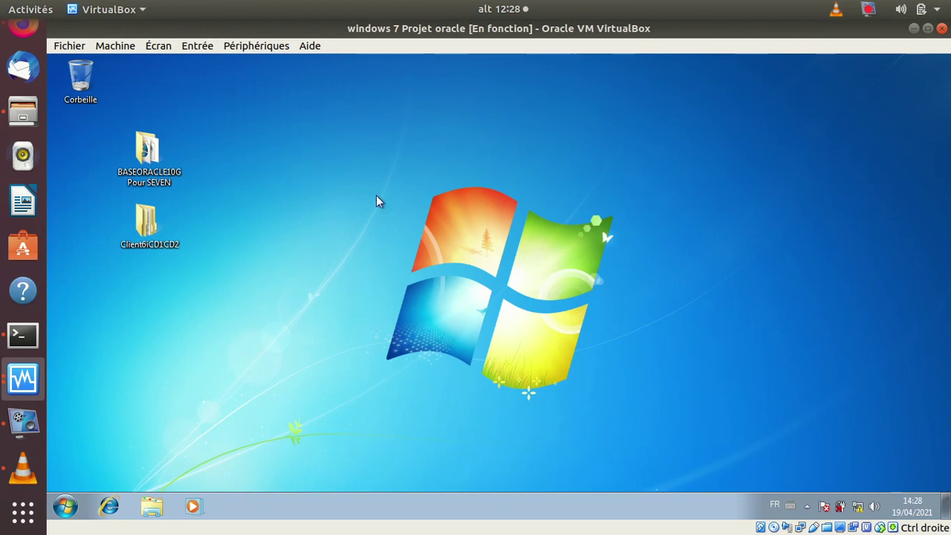
drag(99, 118, 227, 194)
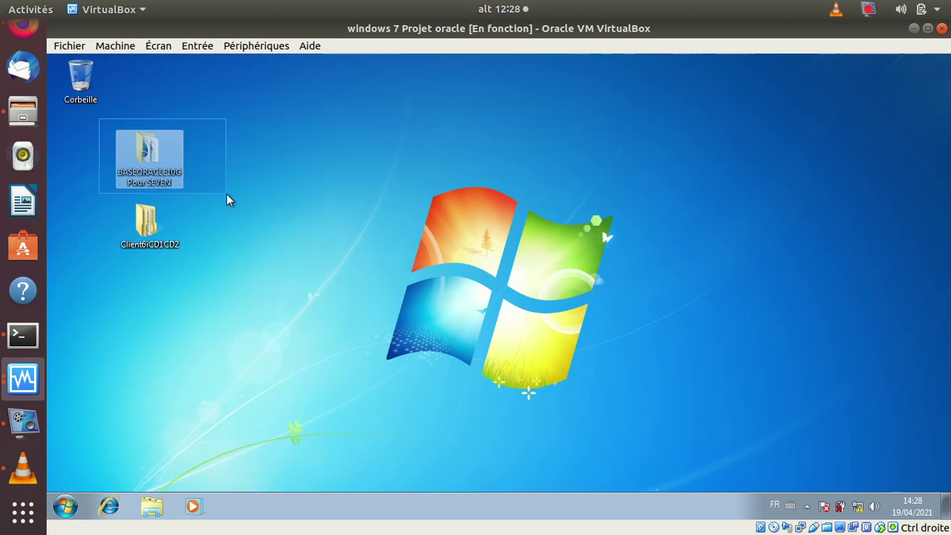
drag(227, 199, 226, 198)
click(301, 166)
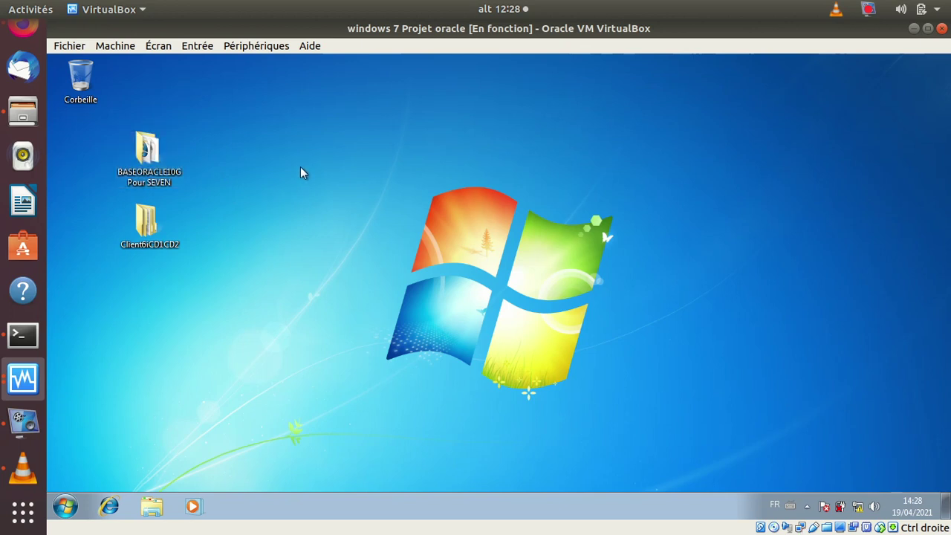
click(140, 187)
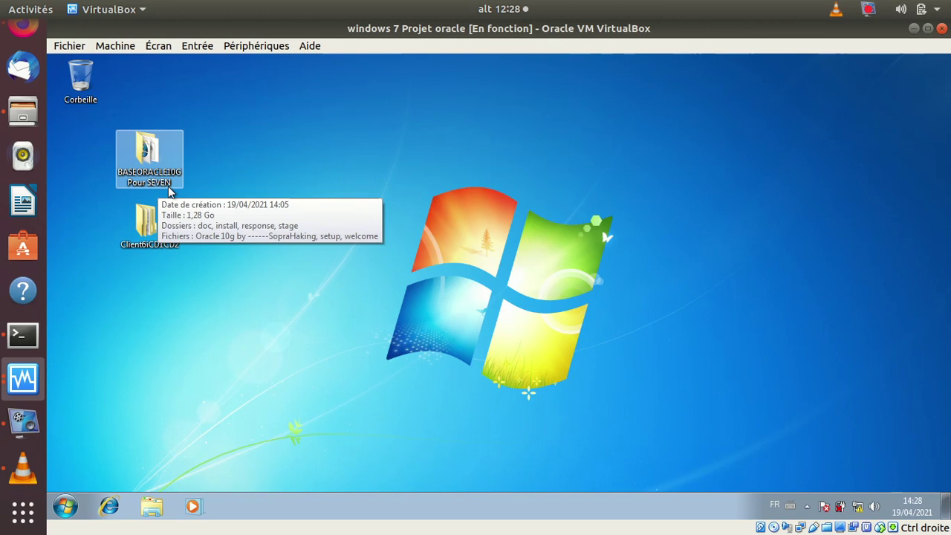
click(262, 196)
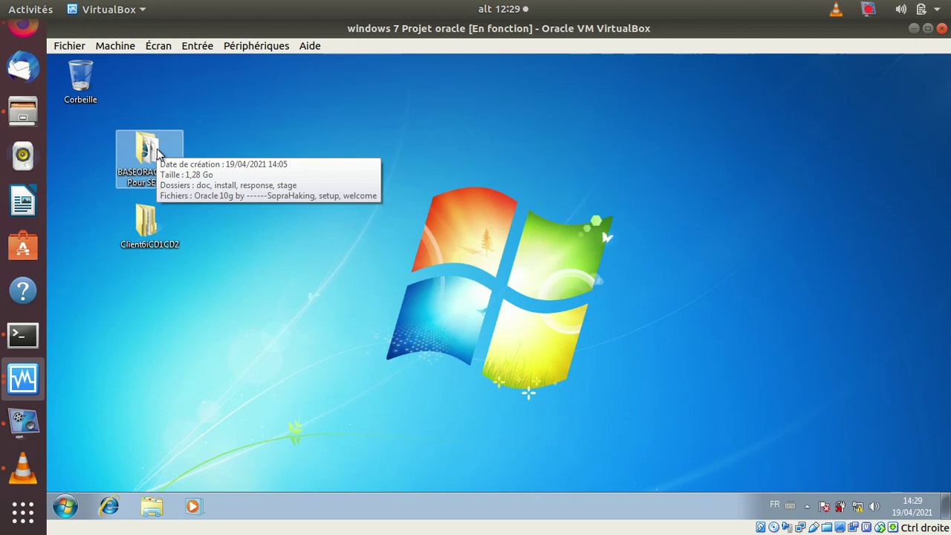
click(153, 248)
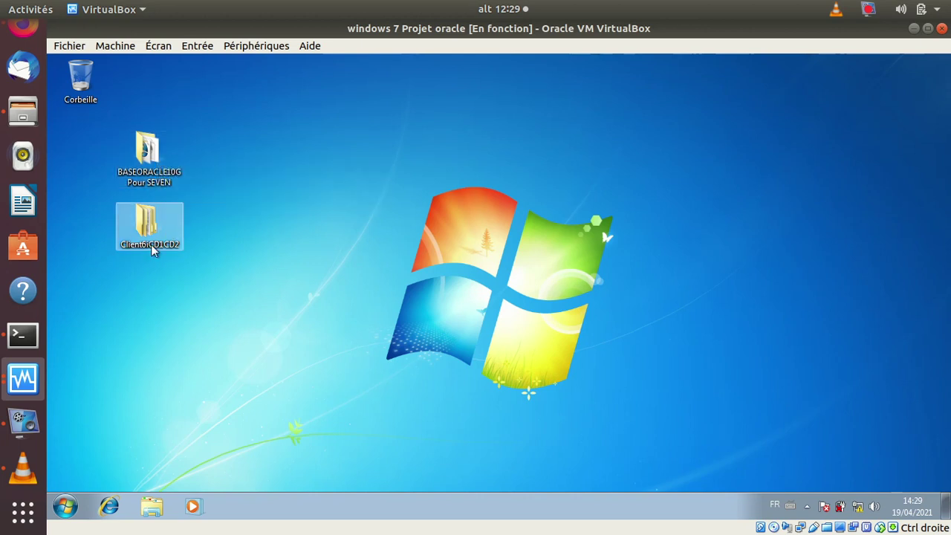
click(148, 254)
- Open the BASEORACLE10G Pour SEVEN folder on the desktop and start the compatibility troubleshooter for the setup application
click(155, 177)
double_click(154, 165)
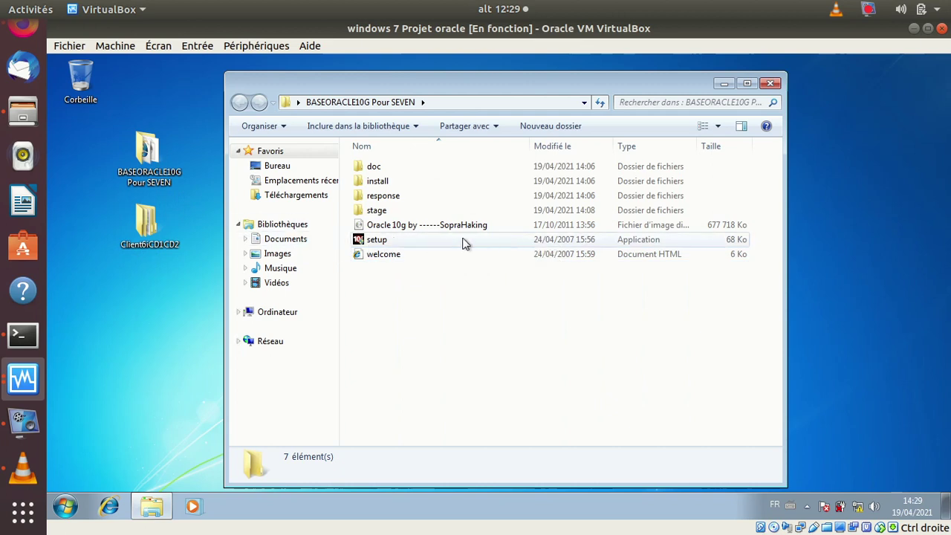
click(487, 246)
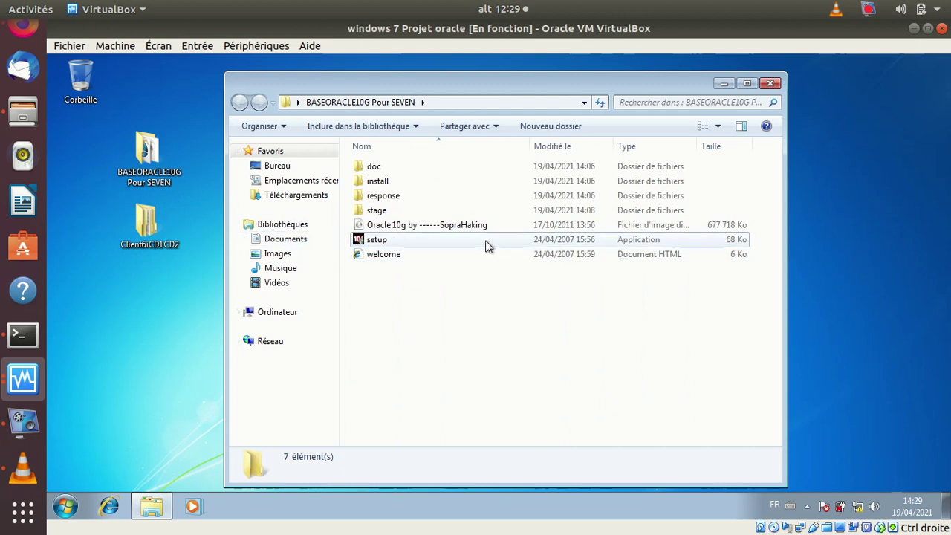
right_click(487, 246)
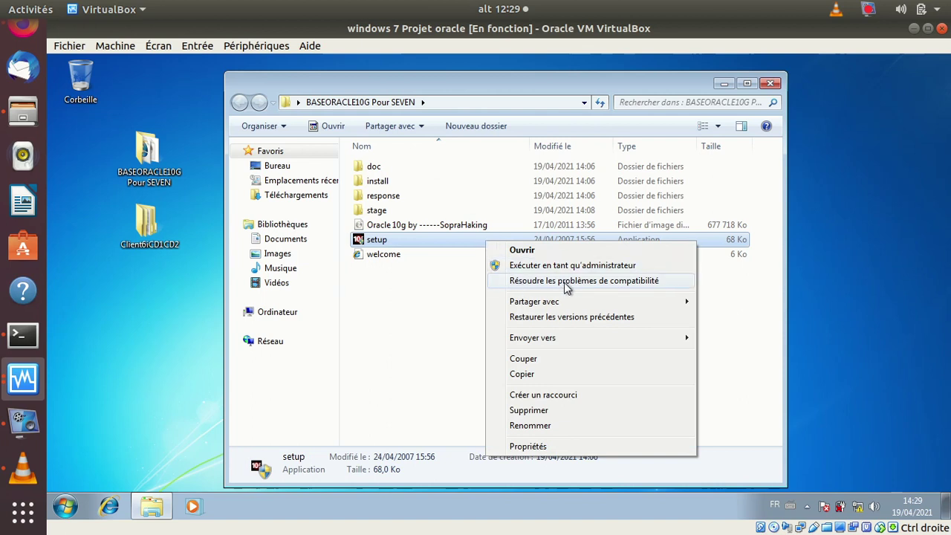
click(630, 282)
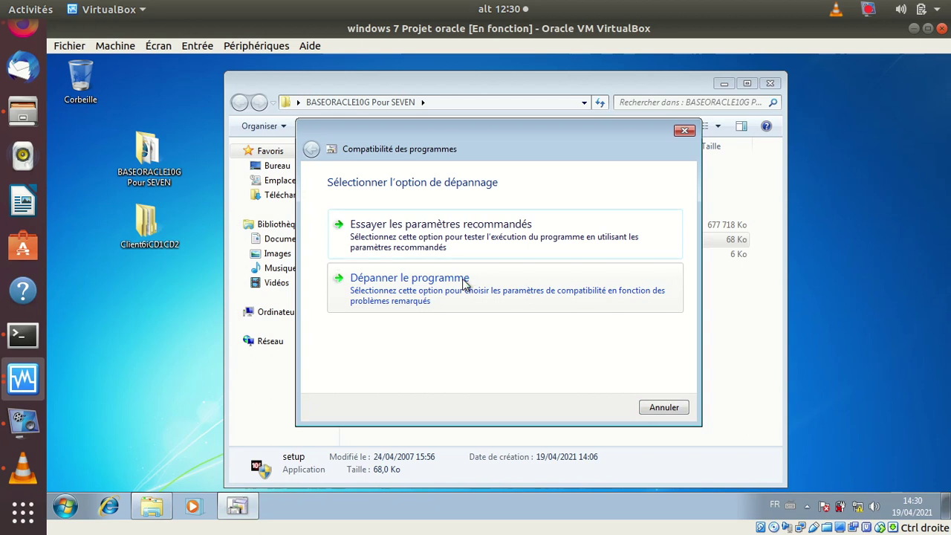
- Try the recommended compatibility settings, start the setup program with them and authorize it to modify the computer
click(448, 234)
click(413, 297)
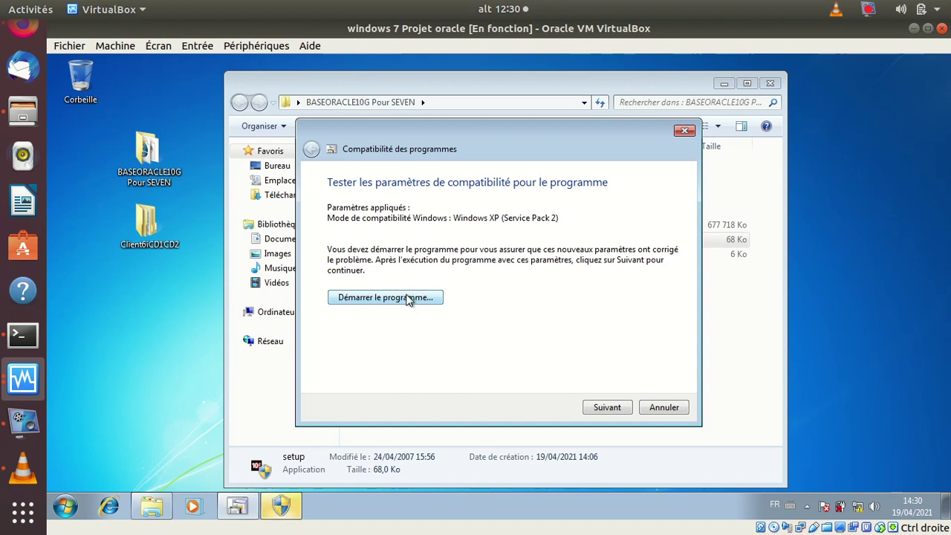
click(287, 509)
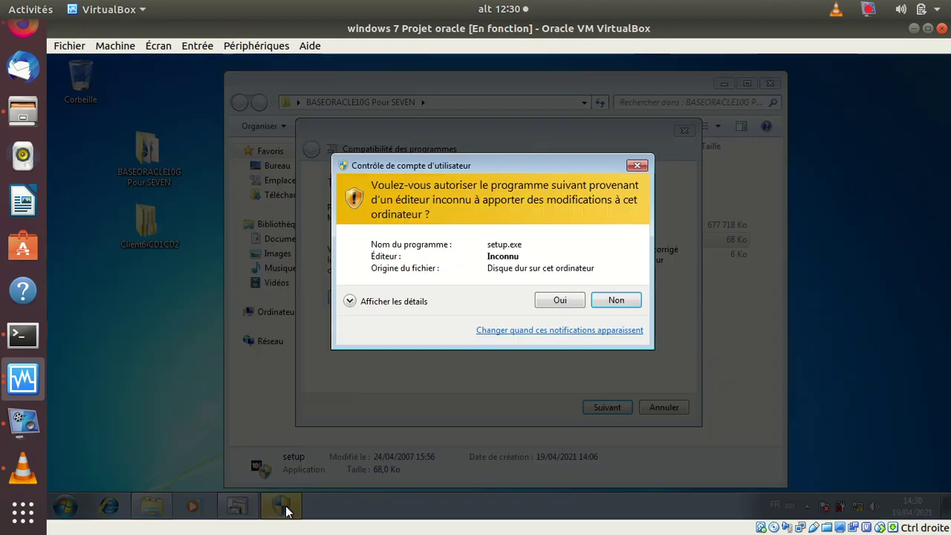
click(559, 301)
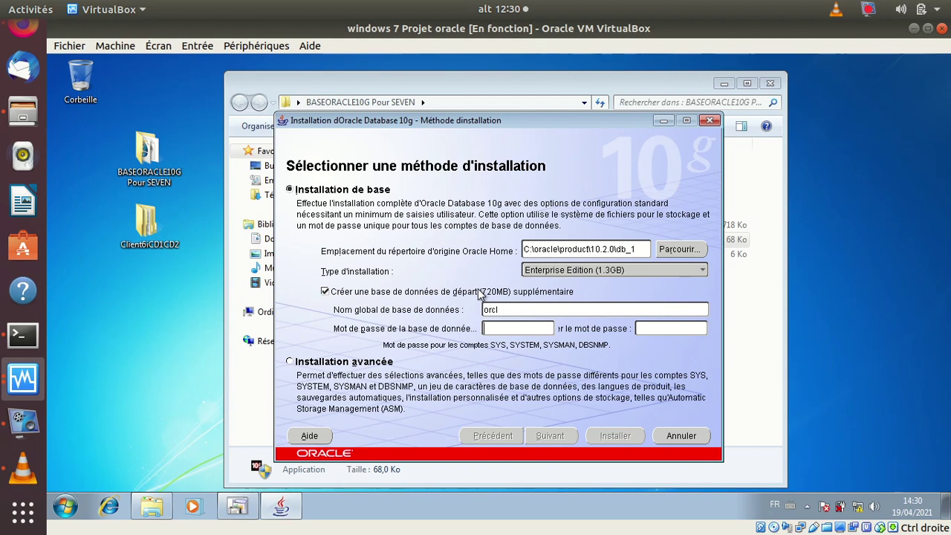
- Set the global database name to fanahal, enter and confirm the database password, and continue with the basic installation
double_click(491, 311)
text(f)
text(anaha)
text(i)
key(Tab)
text(*****)
key(Tab)
text(*****)
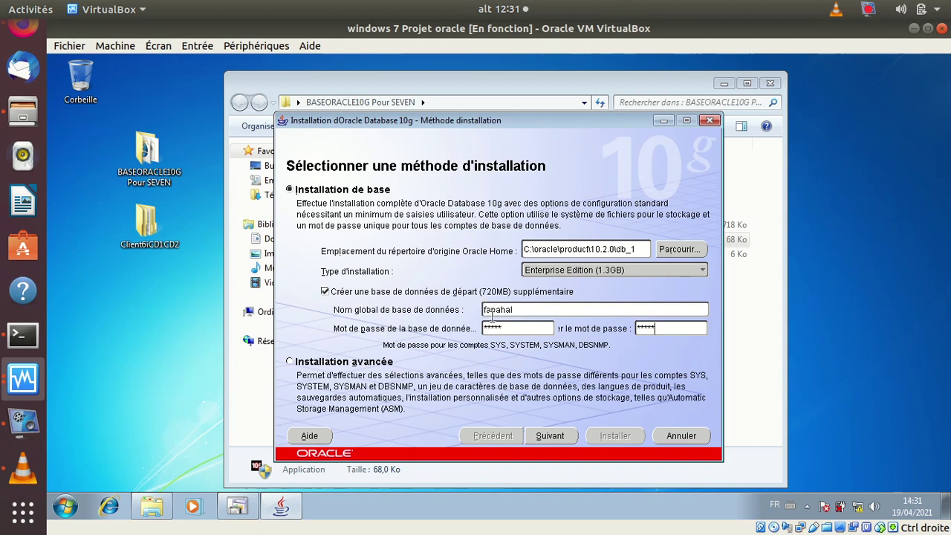
click(556, 437)
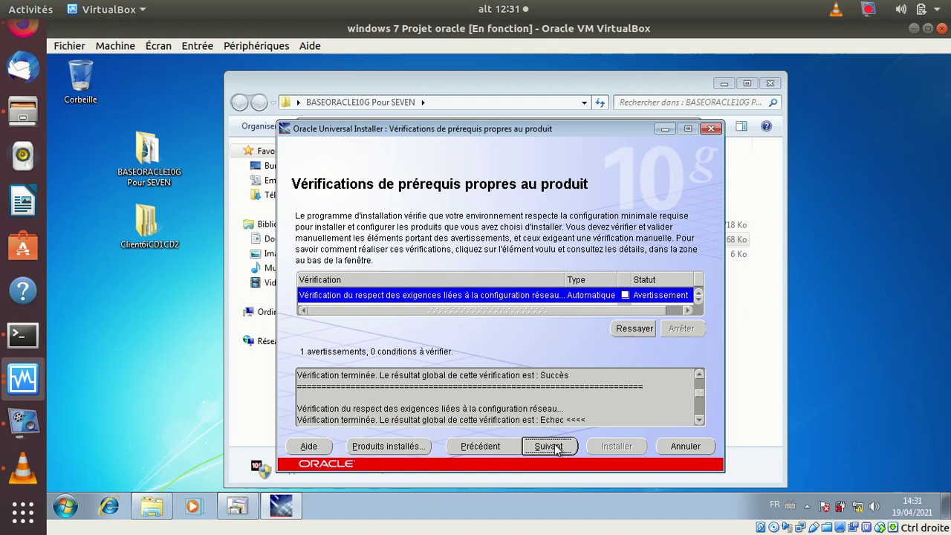
- Continue past the prerequisite check warning and allow javaw access through the Windows firewall
click(555, 448)
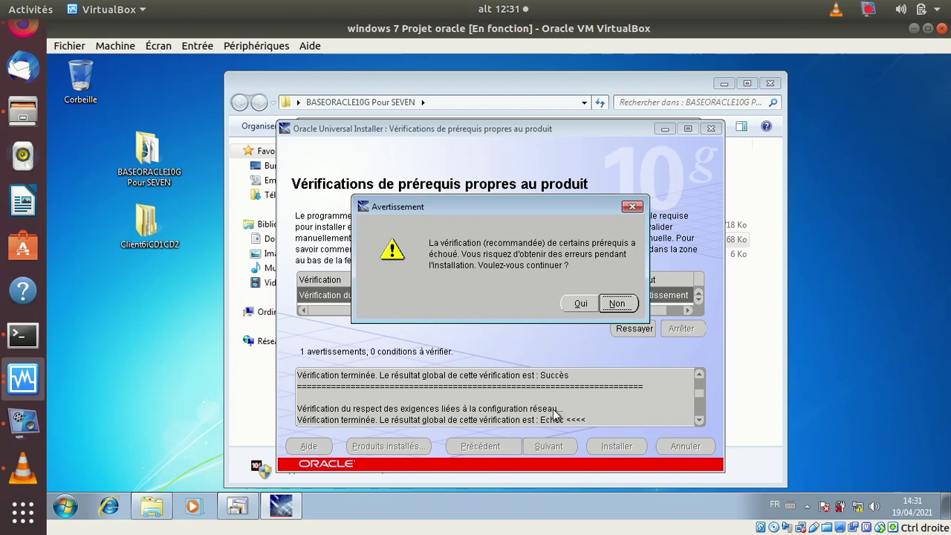
click(578, 304)
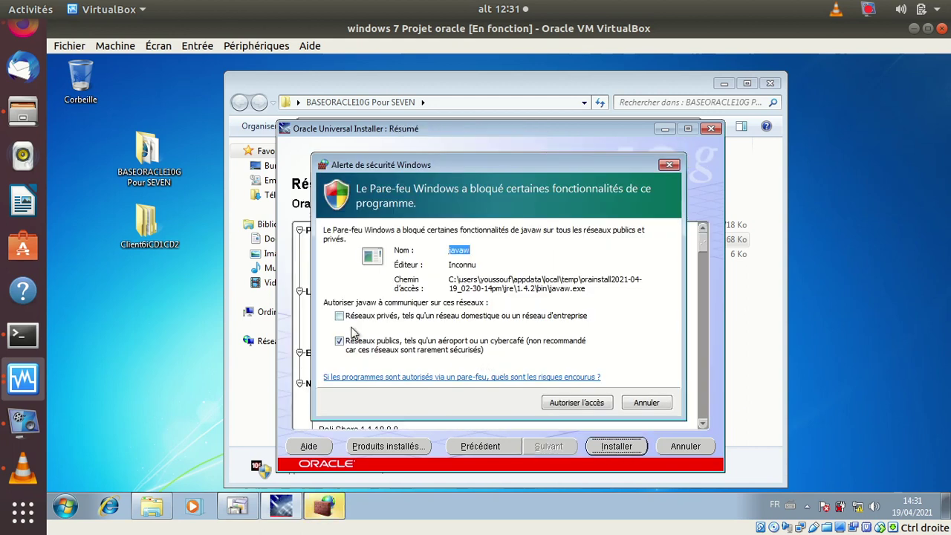
click(575, 405)
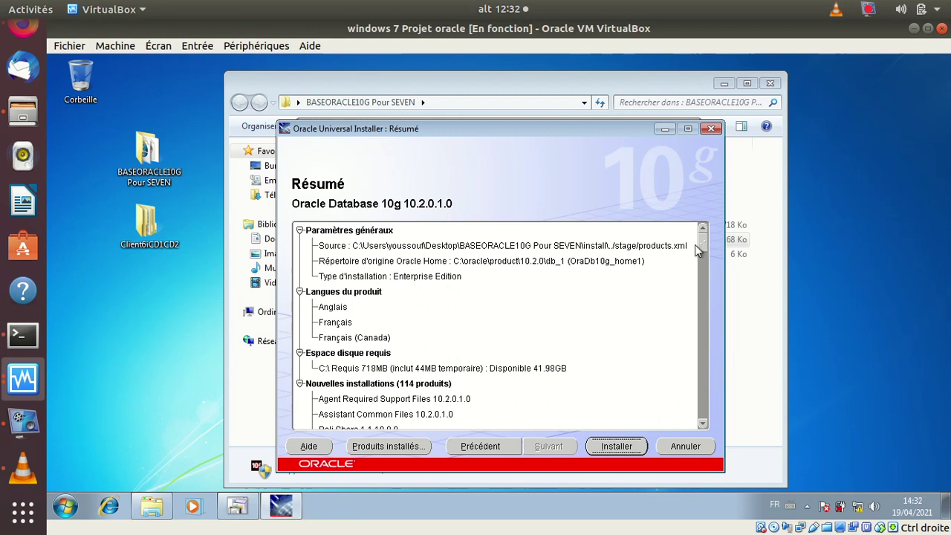
- Install Oracle Database 10g from the summary, dismissing the javaw.exe entry point errors and allowing java through the firewall
drag(703, 242, 700, 410)
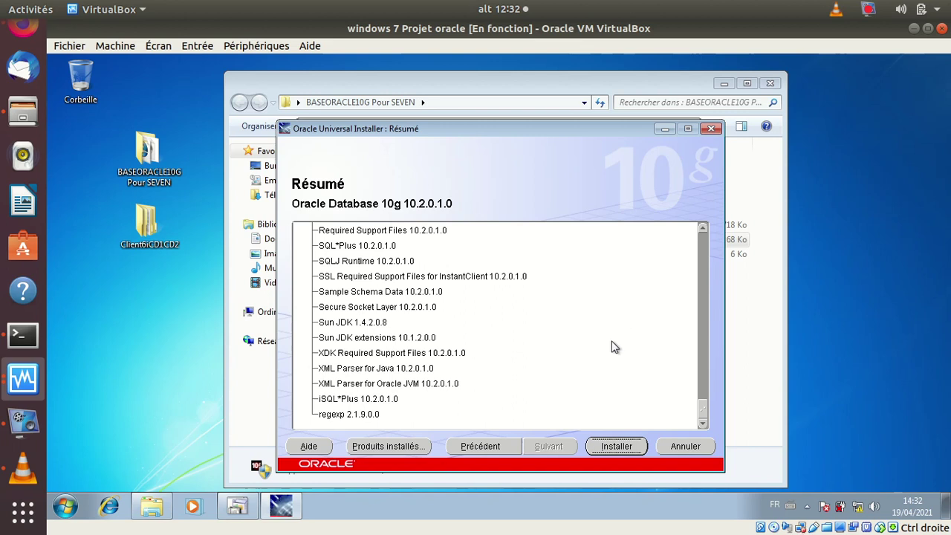
click(615, 447)
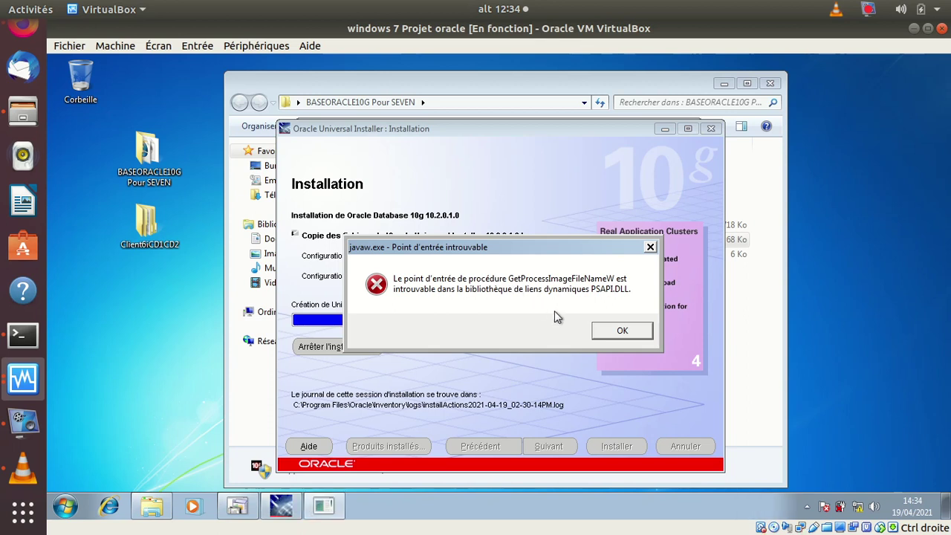
click(620, 335)
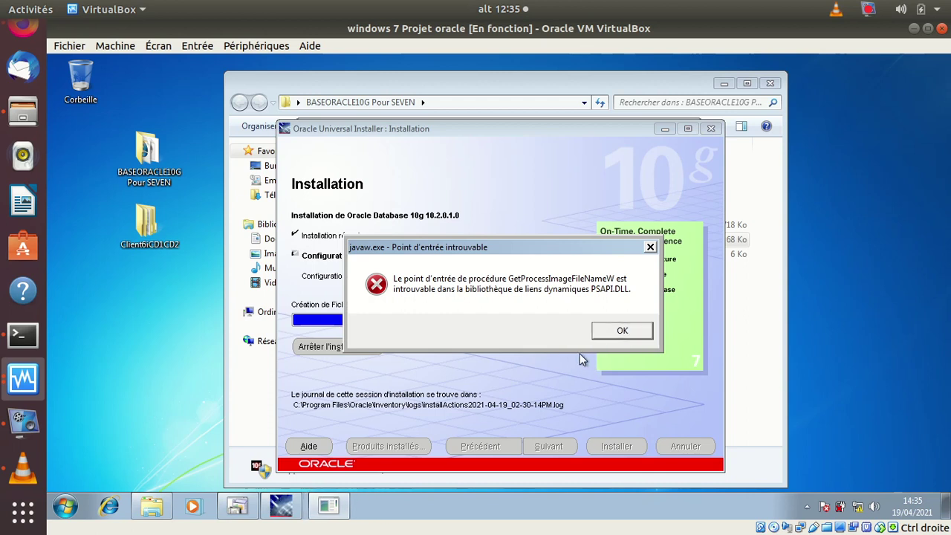
click(622, 332)
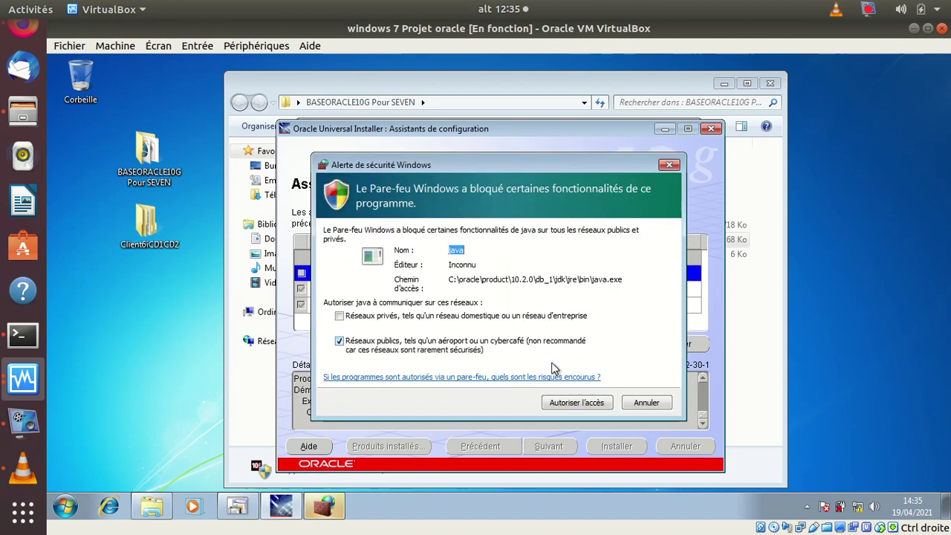
click(570, 409)
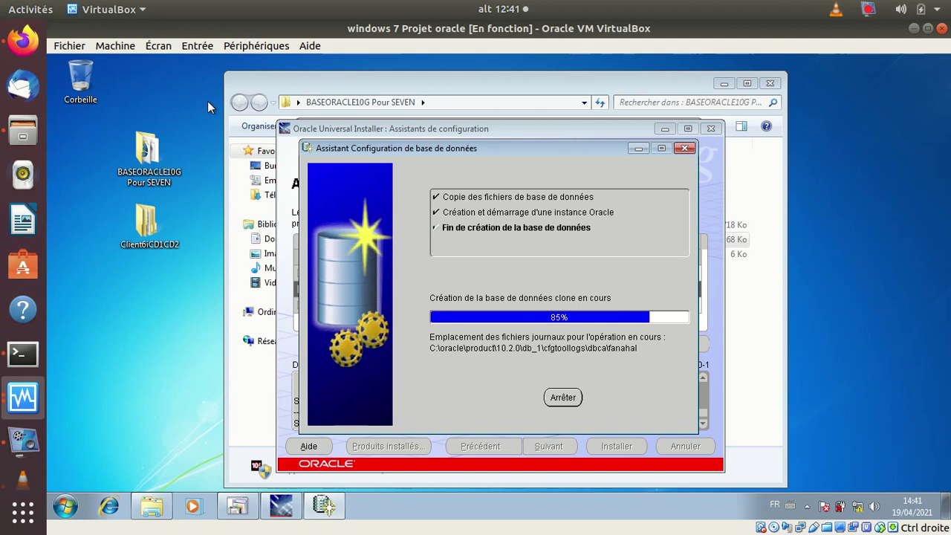
- Examine the virtual machine's shared clipboard and drag-and-drop settings without changing them
click(253, 46)
mouse_move(386, 138)
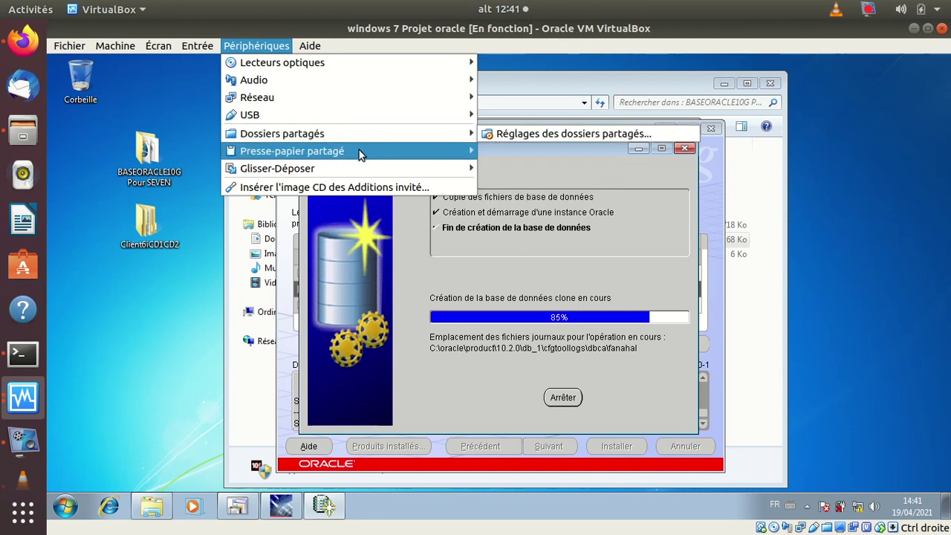
mouse_move(413, 153)
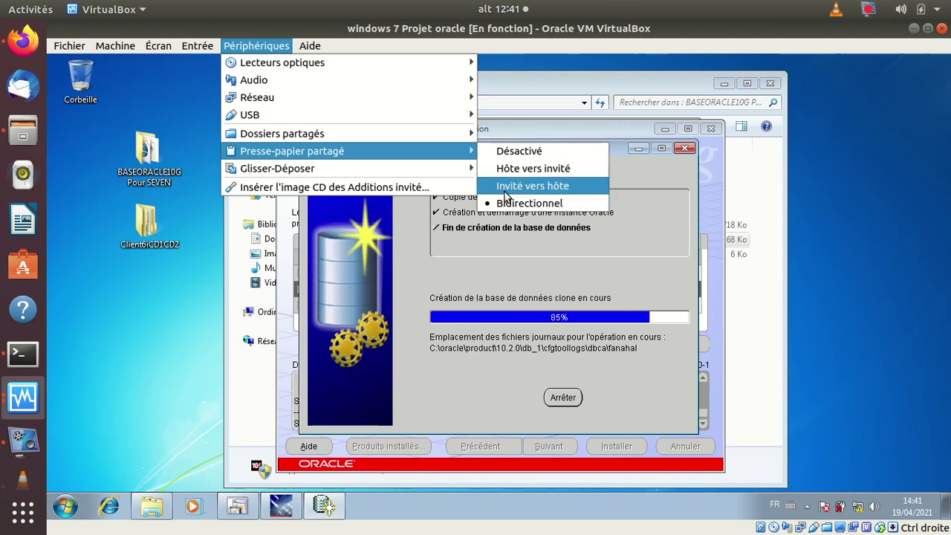
mouse_move(461, 169)
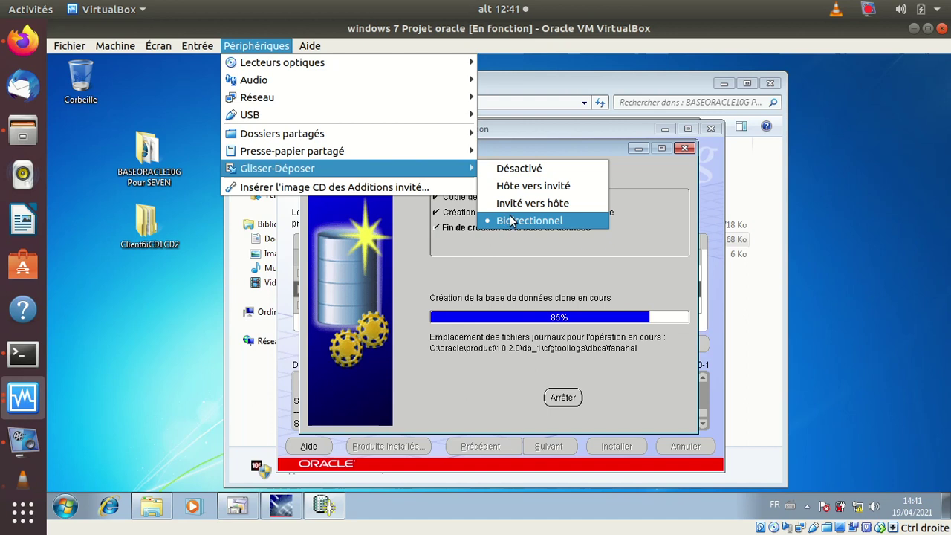
mouse_move(356, 162)
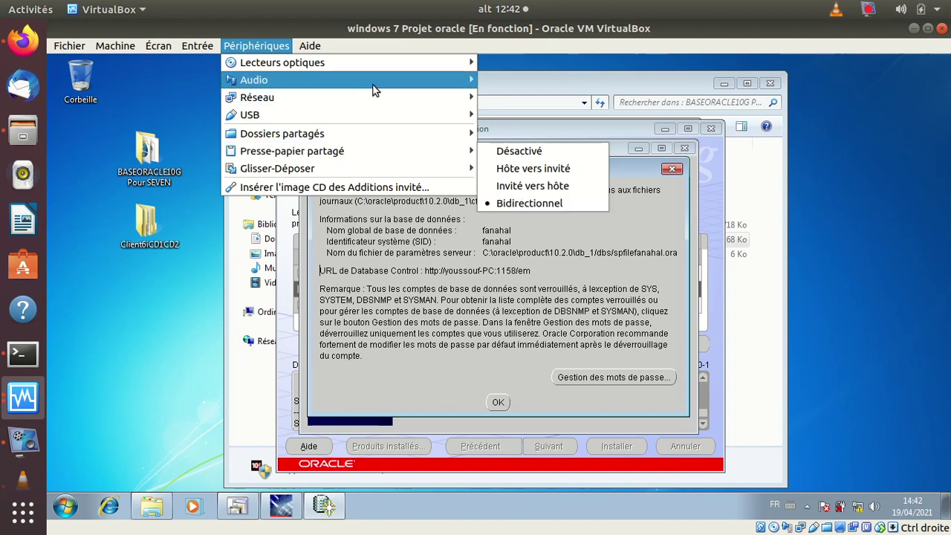
click(868, 210)
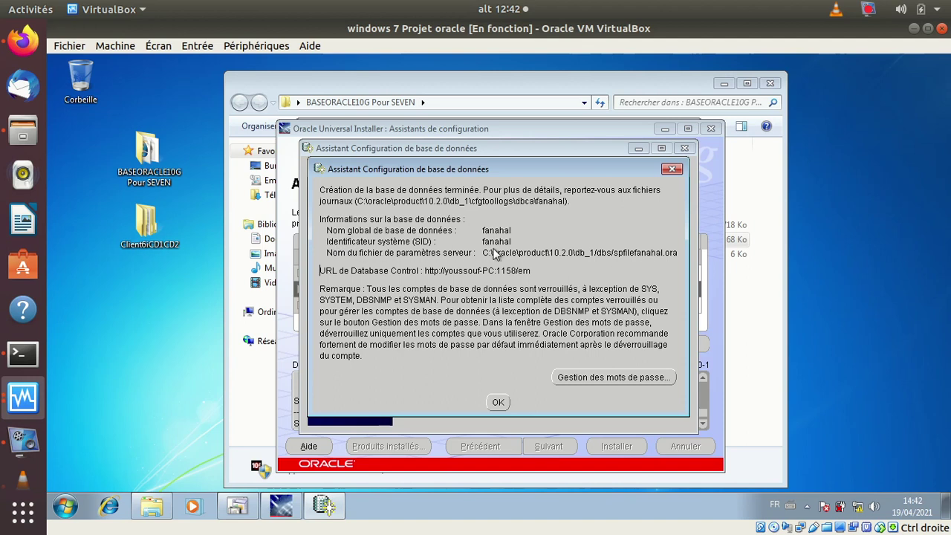
- Capture the database configuration assistant window, including its completion summary, with the Windows snipping tool (Outil Capture)
click(68, 506)
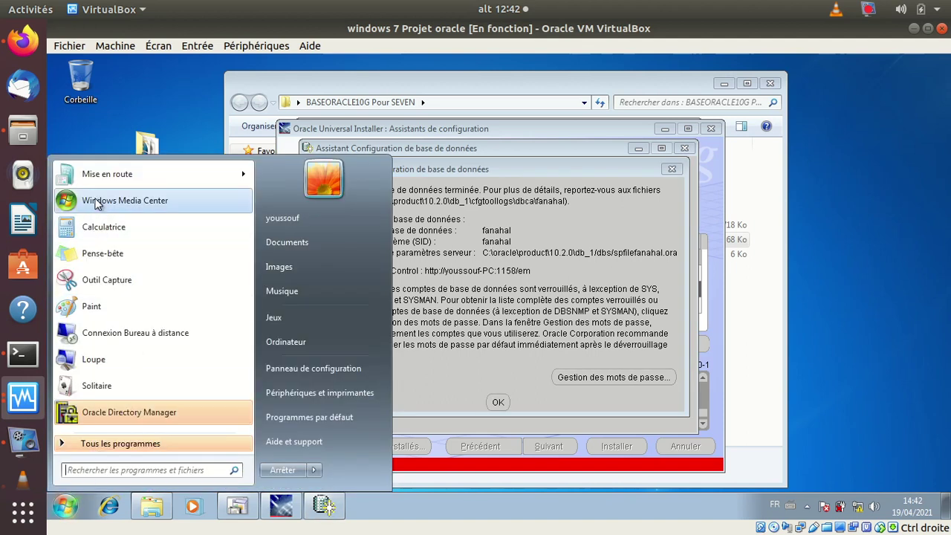
click(121, 280)
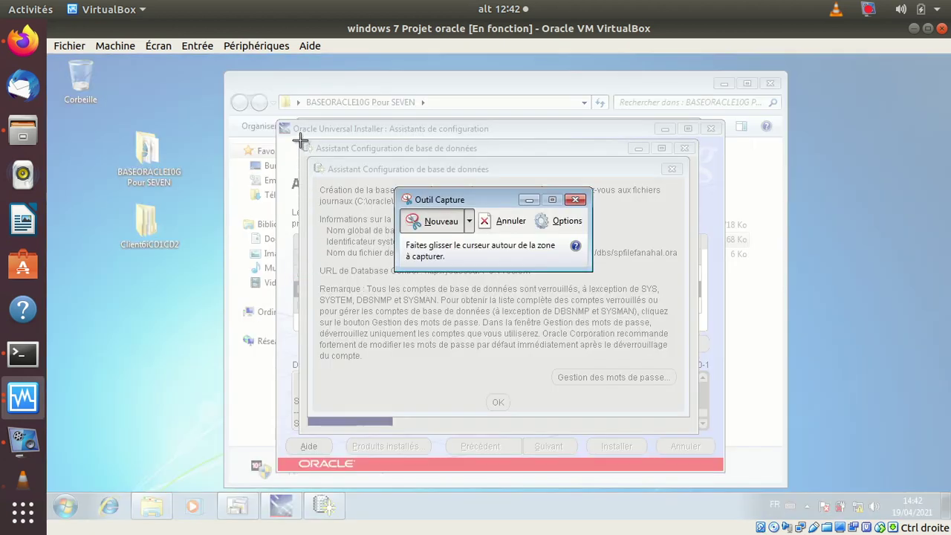
drag(300, 140, 702, 431)
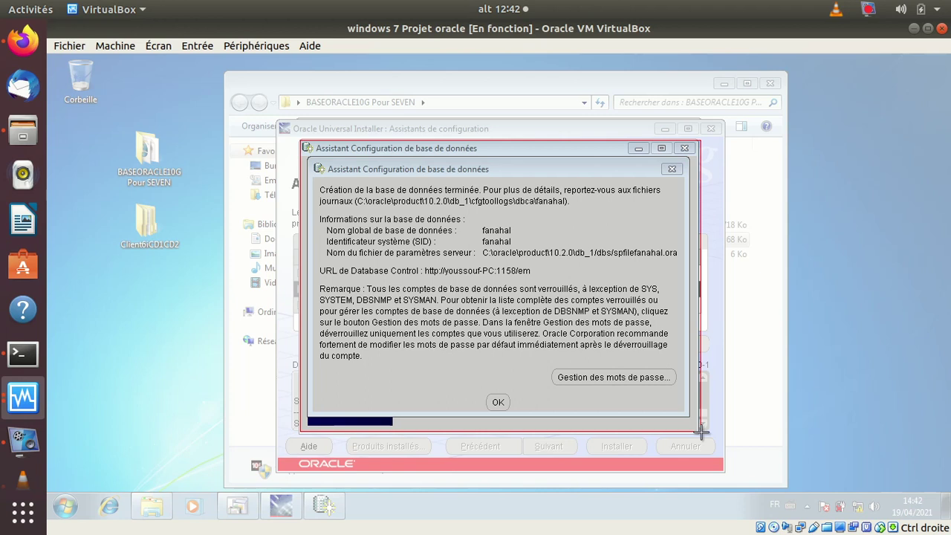
drag(702, 431, 700, 435)
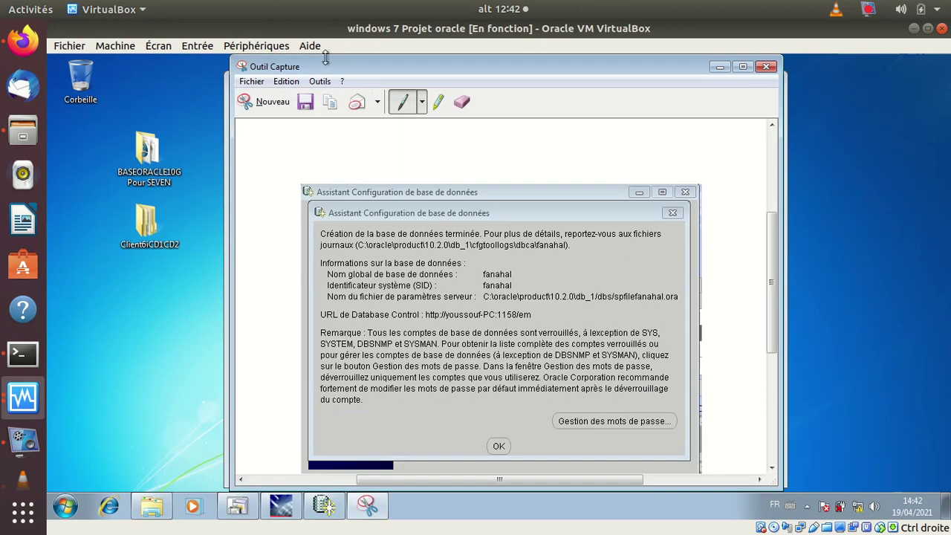
- Save the screen capture to the desktop (Bureau) as a PNG file named 1
click(305, 102)
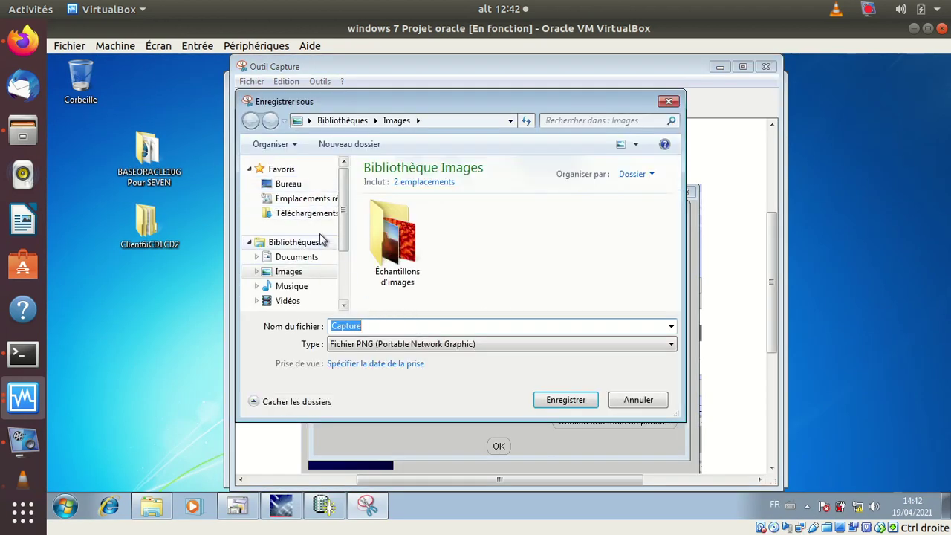
click(299, 186)
click(365, 325)
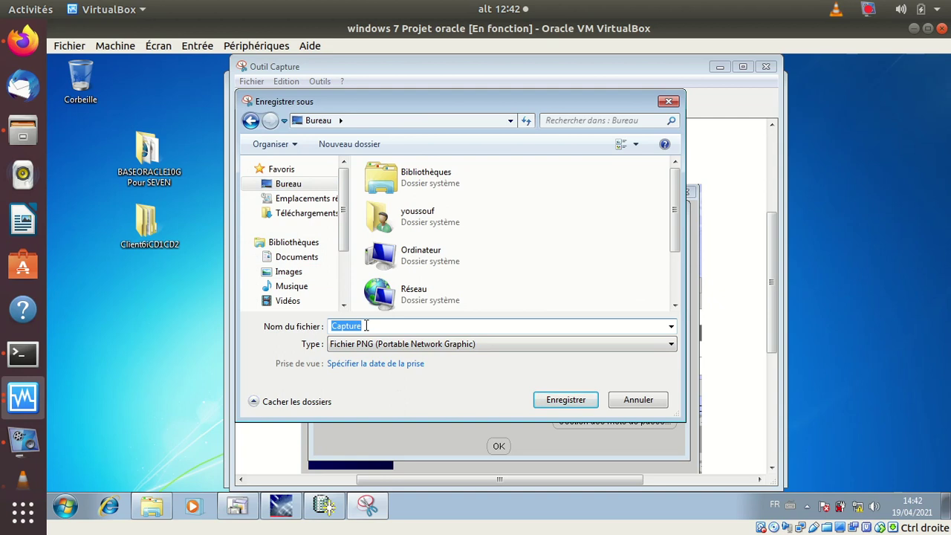
text(1)
click(563, 399)
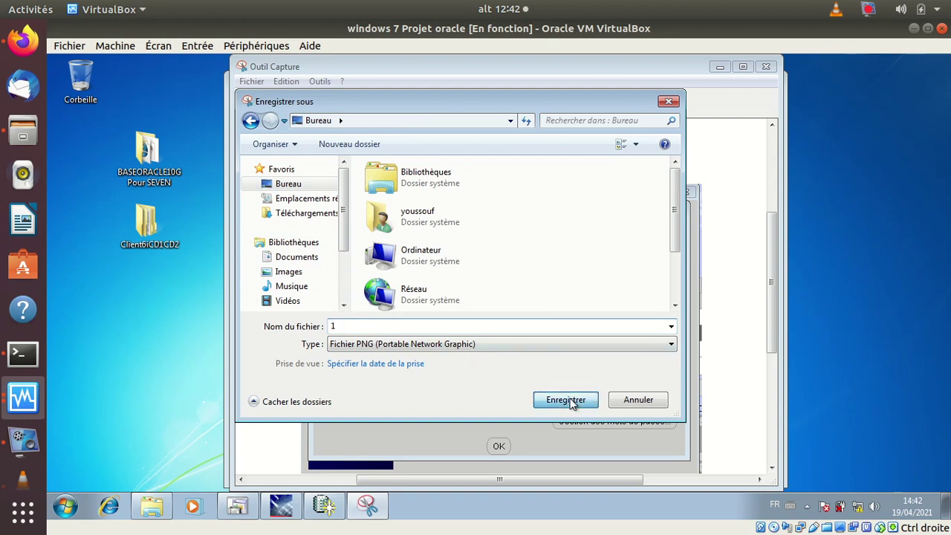
- Minimize the snipping tool, acknowledge the database creation summary and review the end-of-installation notes
click(721, 66)
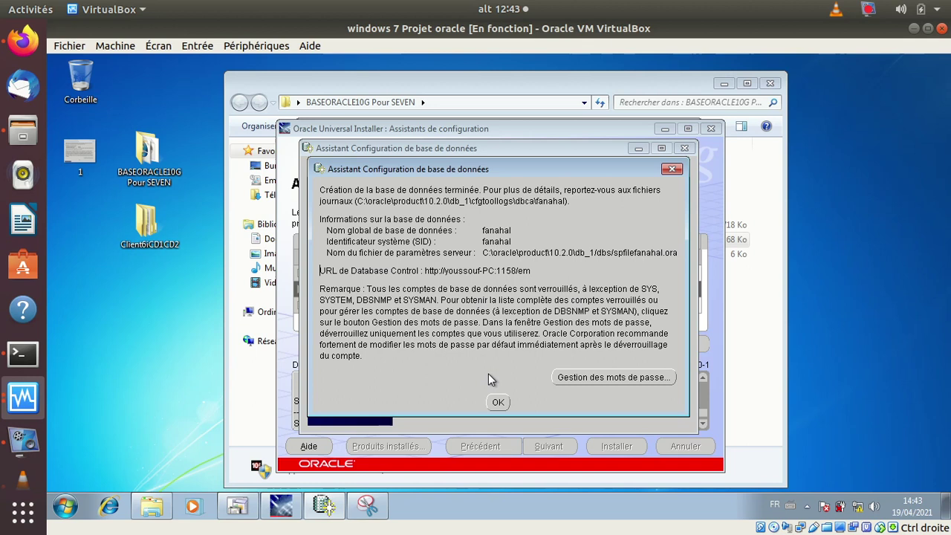
click(498, 403)
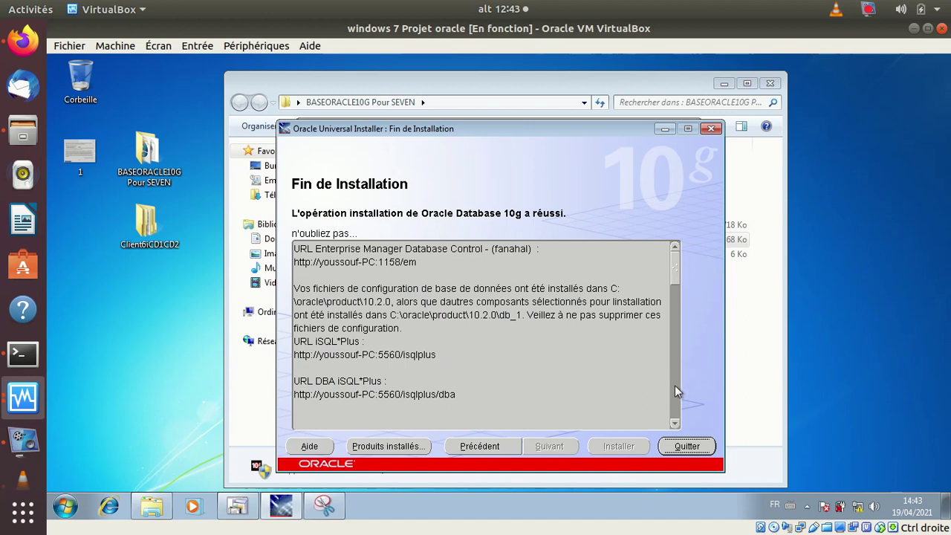
click(675, 423)
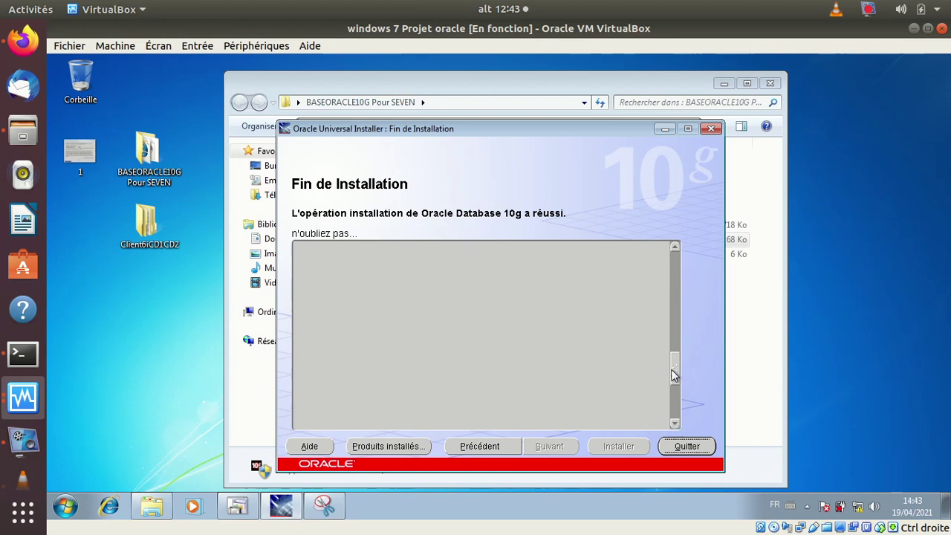
drag(675, 380, 682, 266)
- Quit the Oracle installer and close the leftover program compatibility wizard and BASEORACLE10G Pour SEVEN folder window
click(694, 447)
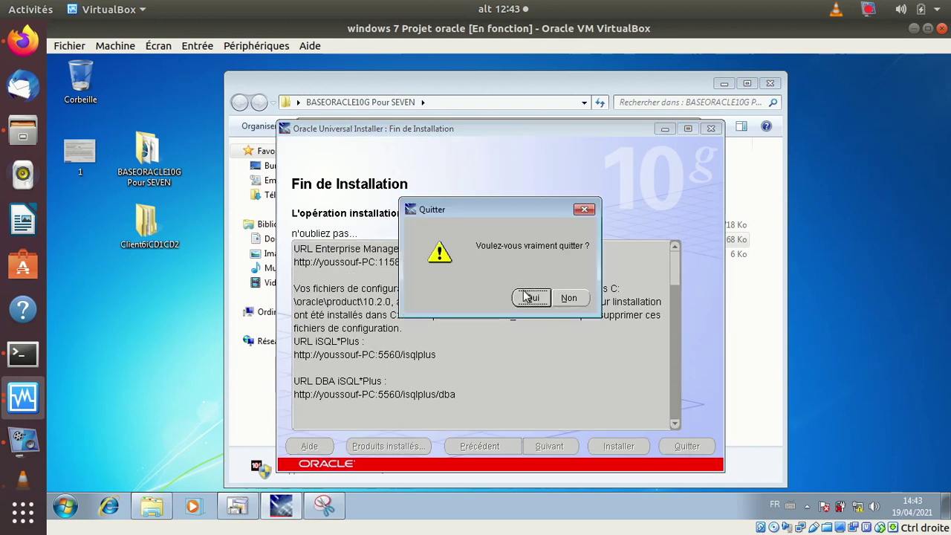
click(531, 298)
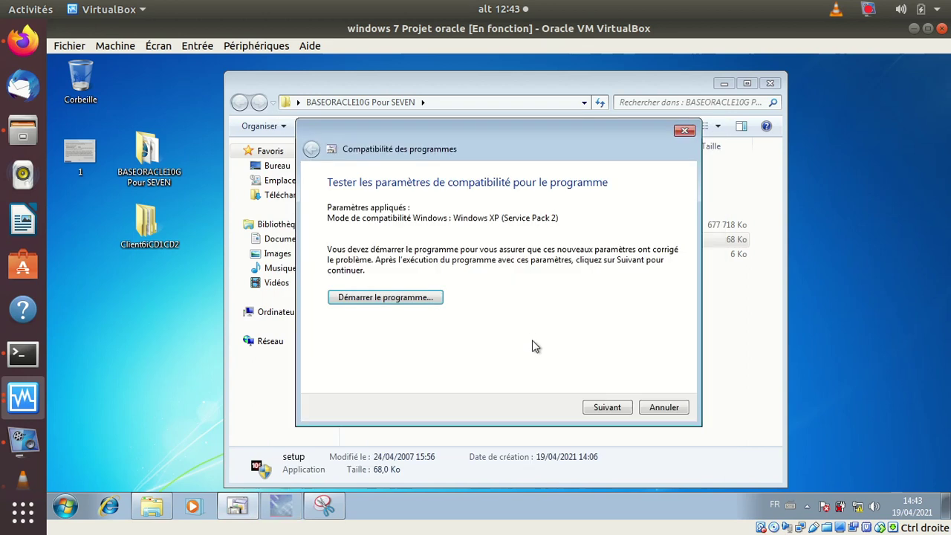
click(663, 407)
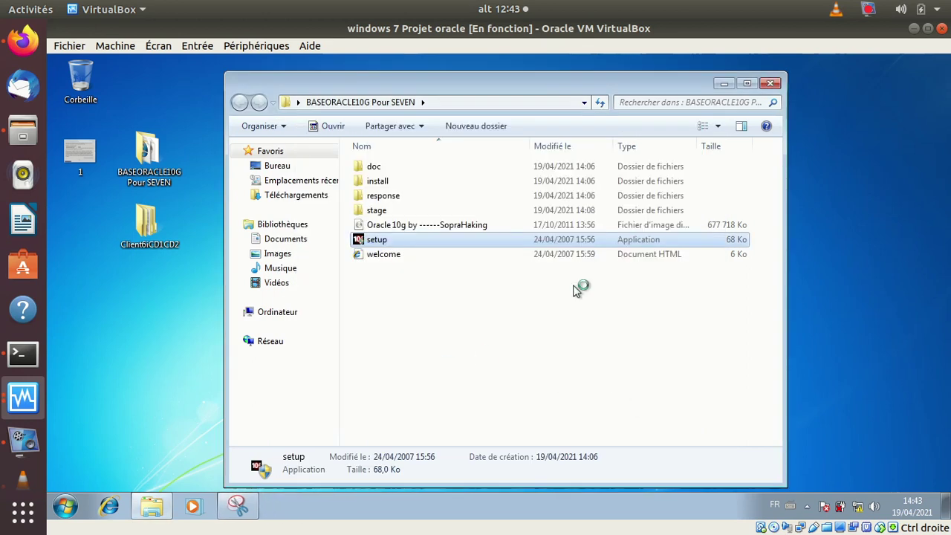
click(771, 83)
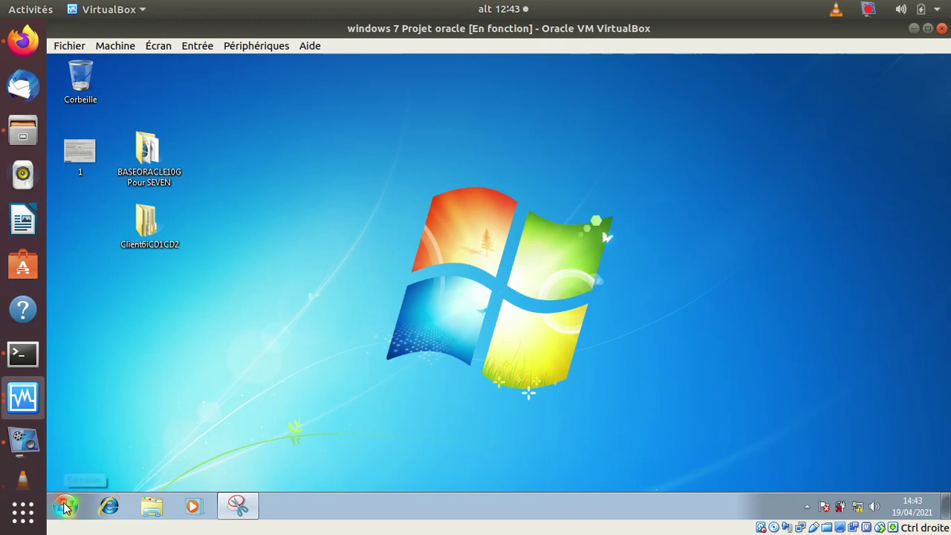
- Find SQL Plus by searching the Windows programs for "sq" and pin it to the Start menu
click(61, 510)
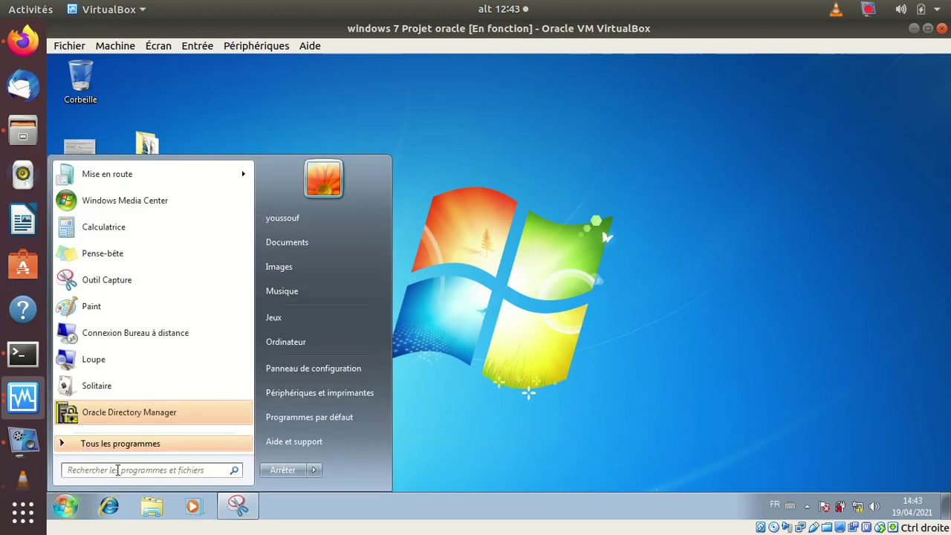
click(116, 442)
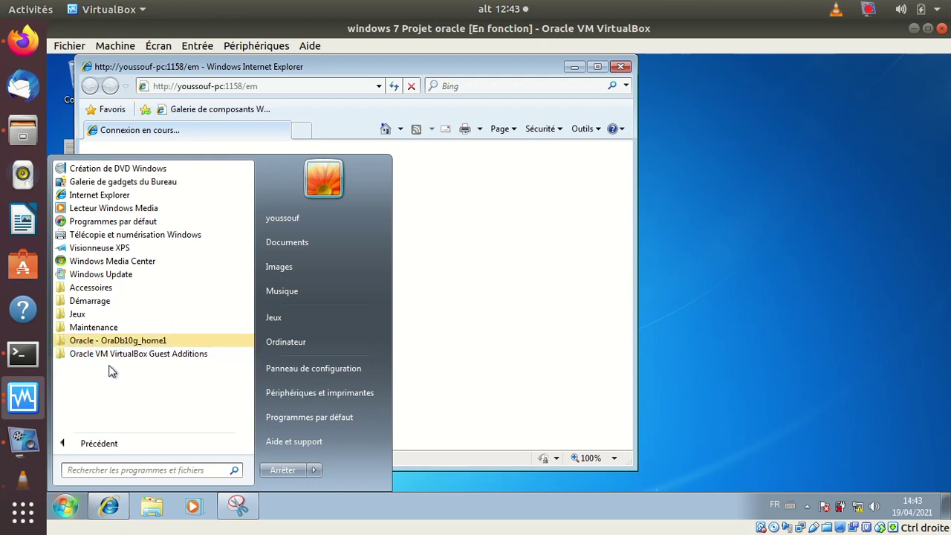
click(101, 342)
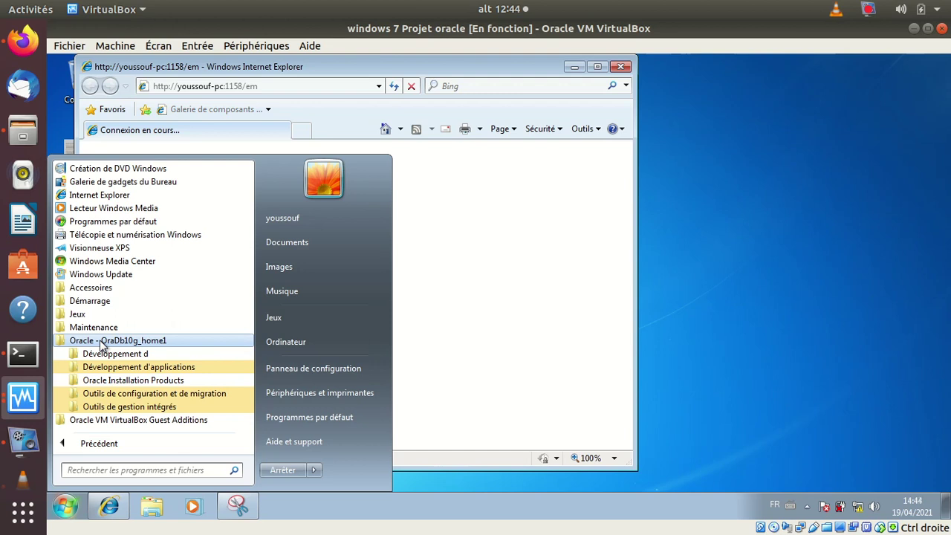
click(120, 470)
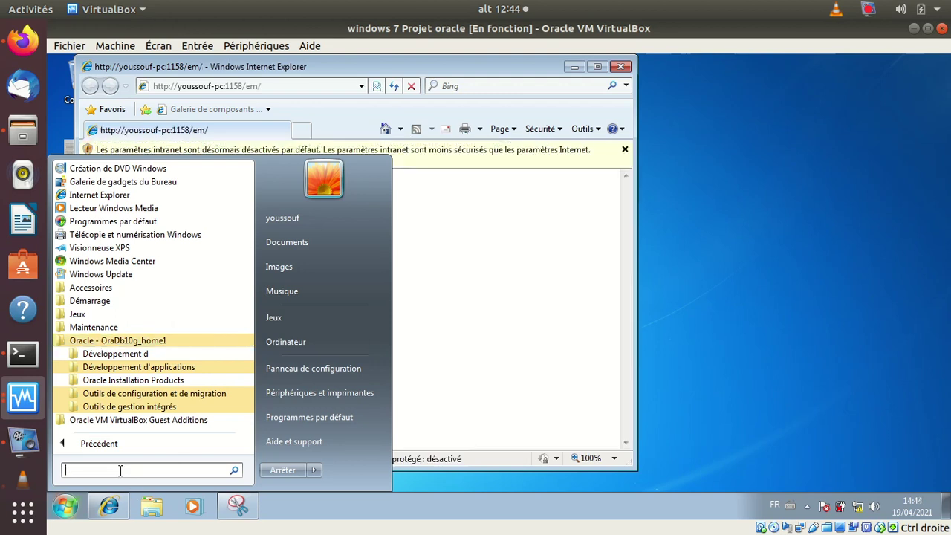
text(s)
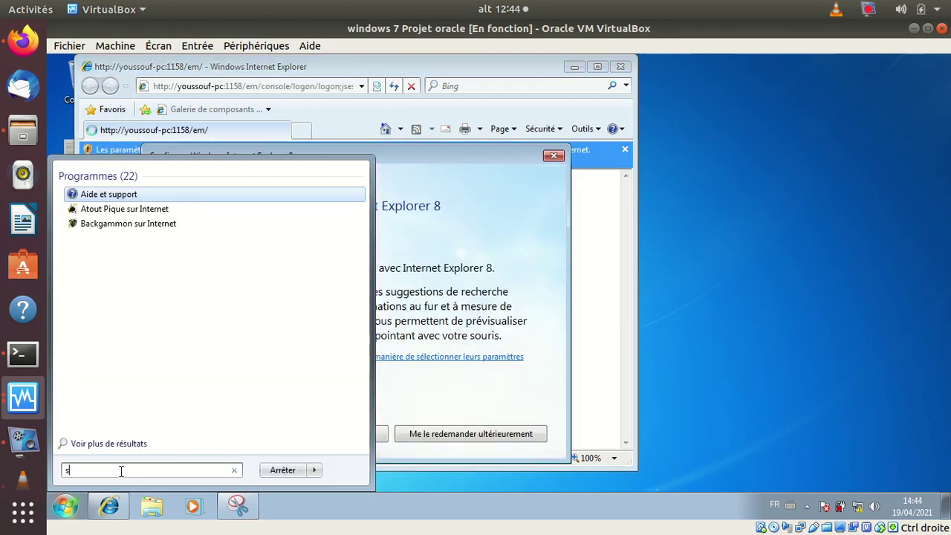
text(q)
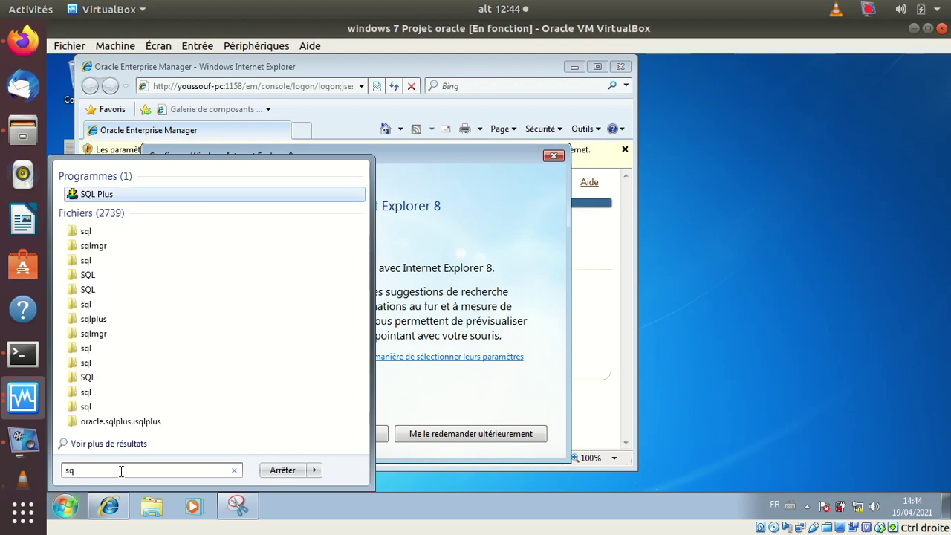
right_click(101, 199)
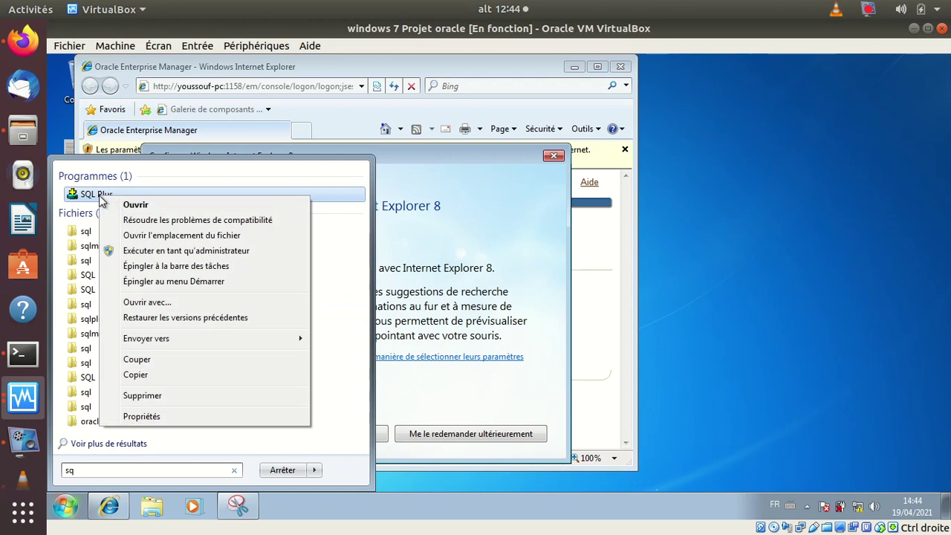
click(213, 281)
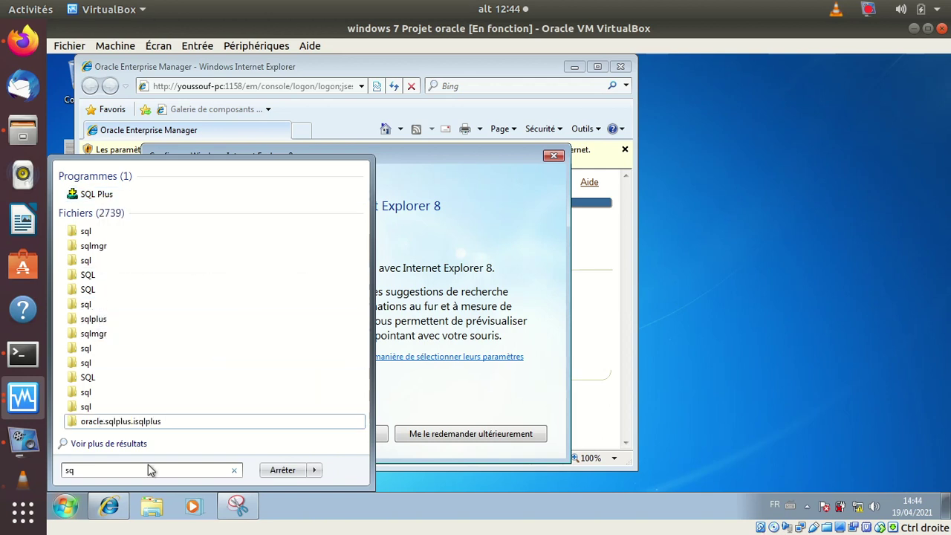
click(500, 474)
- Run the pinned SQL Plus as administrator and allow sqlplusw.exe to make changes to the computer
click(64, 507)
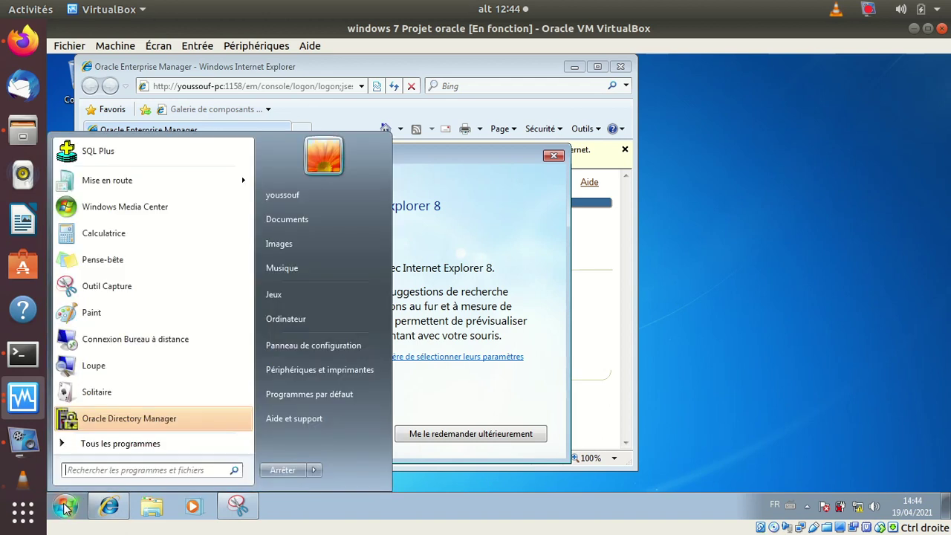
right_click(107, 152)
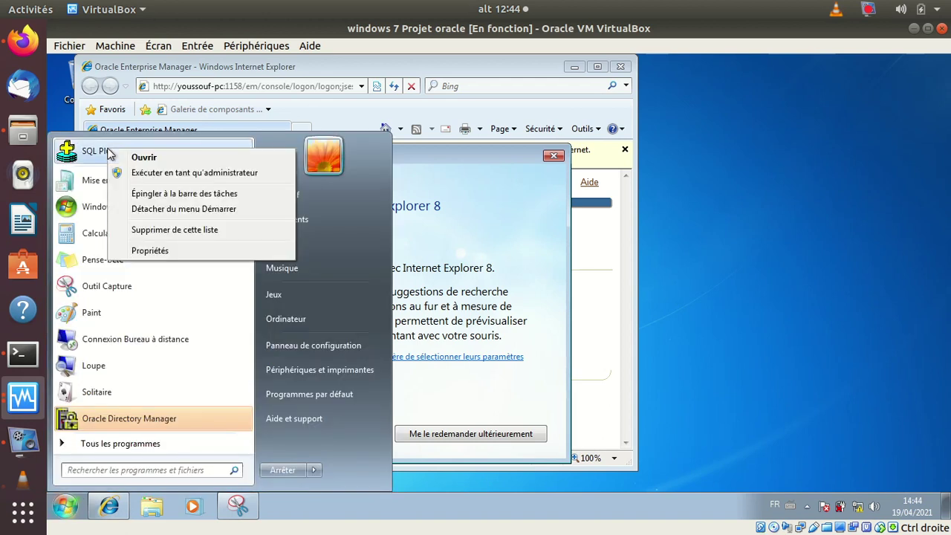
click(155, 174)
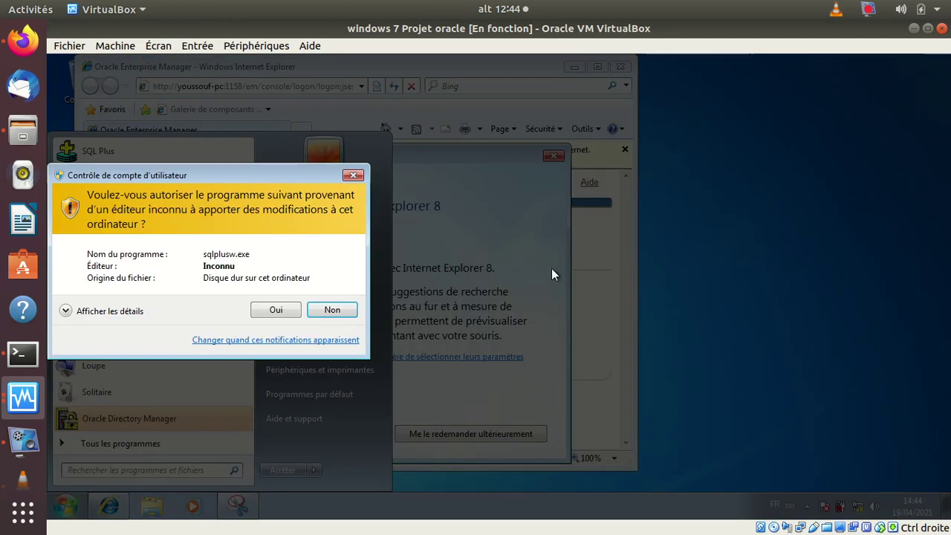
click(275, 312)
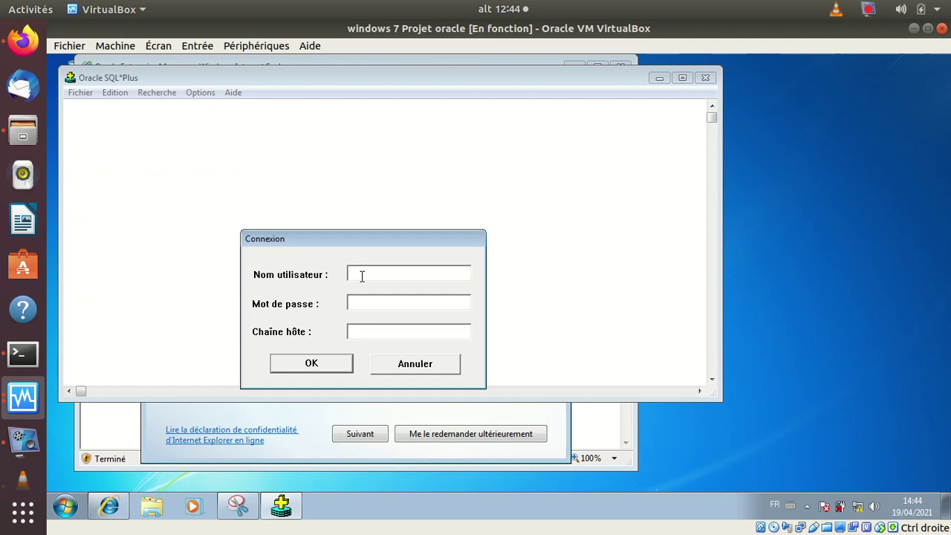
- Log in to SQL*Plus as the system user with the account password, leaving the host string empty
text(sy)
text(me)
click(407, 302)
click(393, 273)
key(BackSpace)
click(388, 301)
text(******)
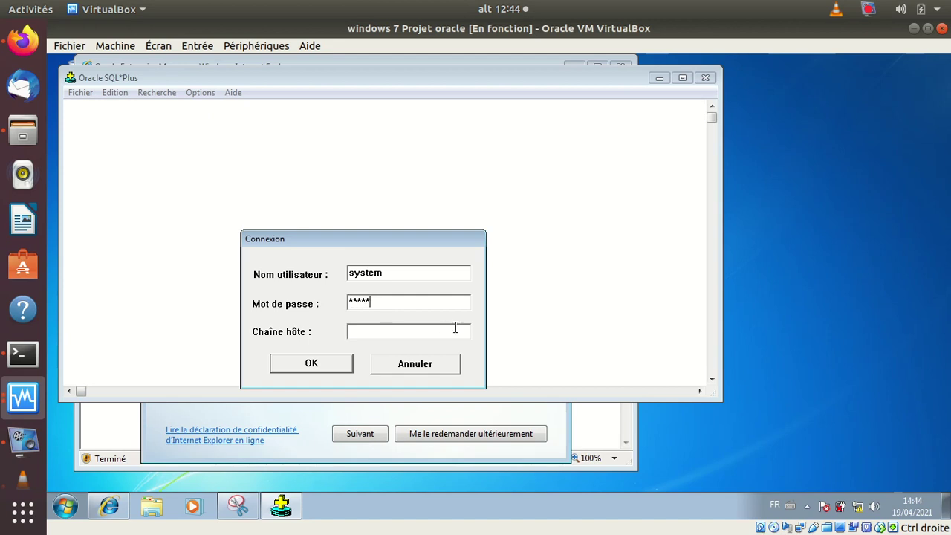
click(311, 364)
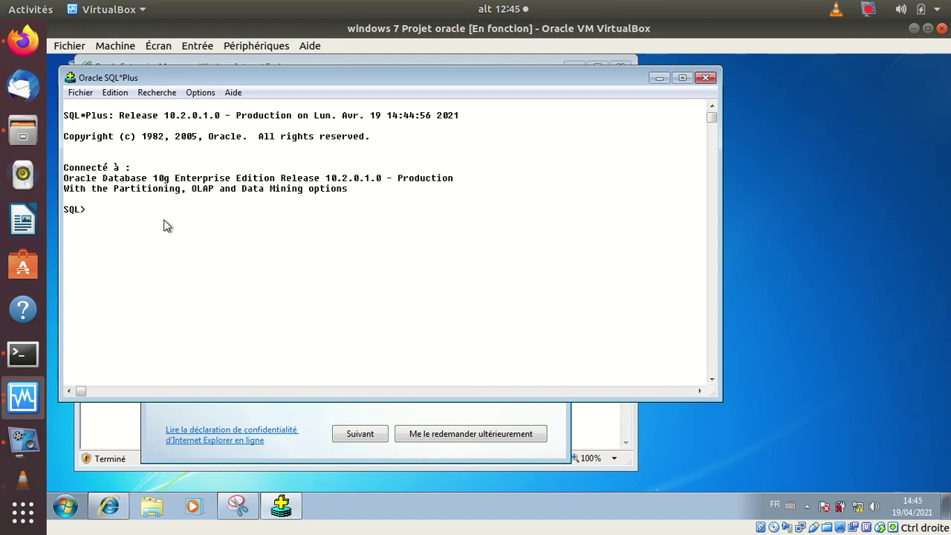
- Run the query "select * from tab;" to list the account's tables, views and synonyms
text(select *)
text(;)
key(Return)
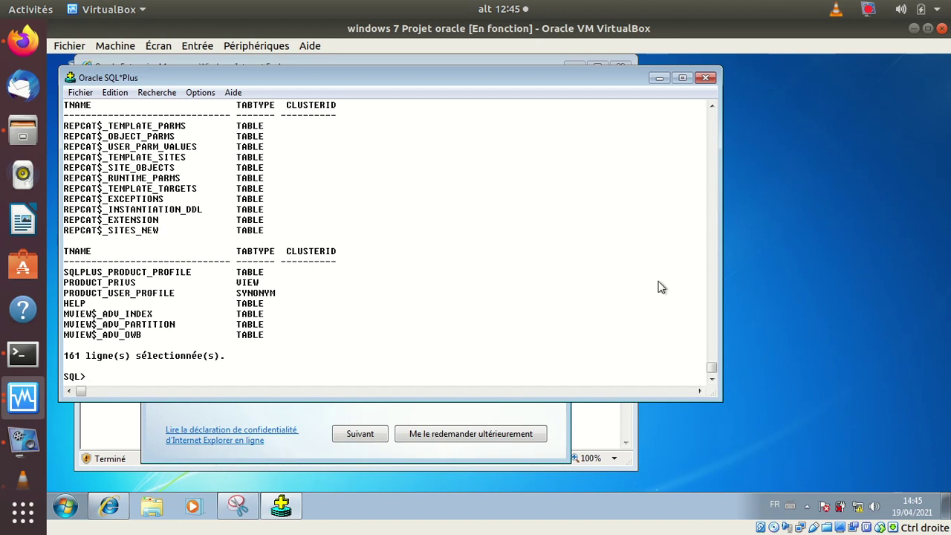
- Examine the full list of tables, views and synonyms returned by the query, from its beginning to its end
drag(711, 367, 711, 217)
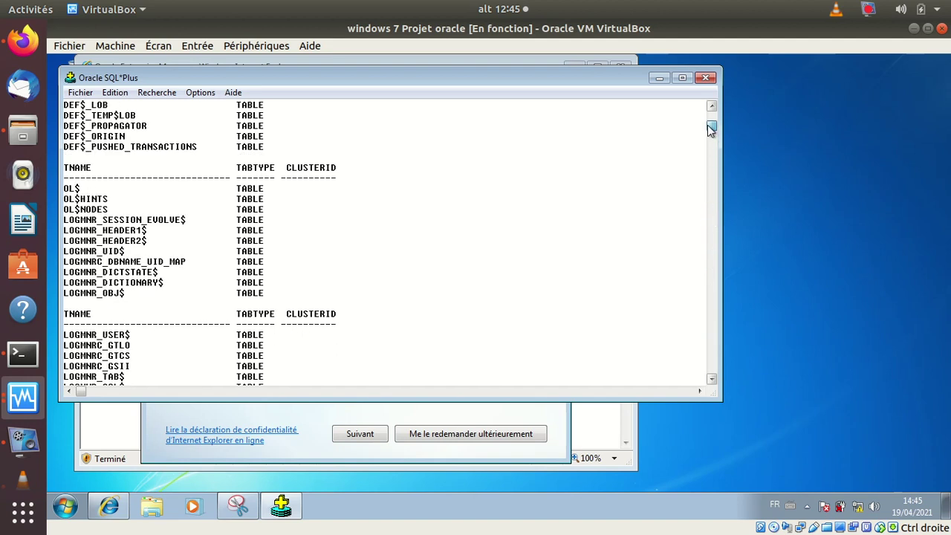
drag(711, 130, 711, 124)
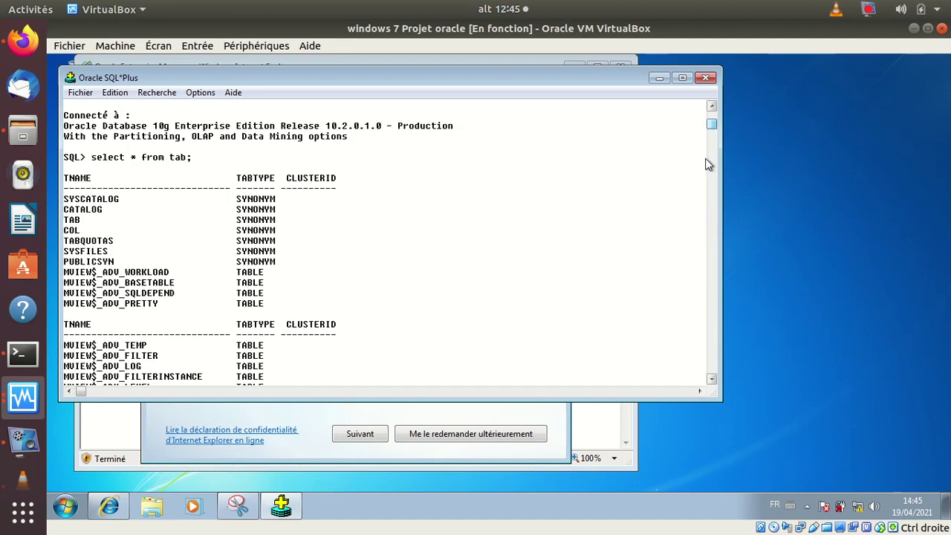
drag(710, 131, 710, 177)
click(710, 217)
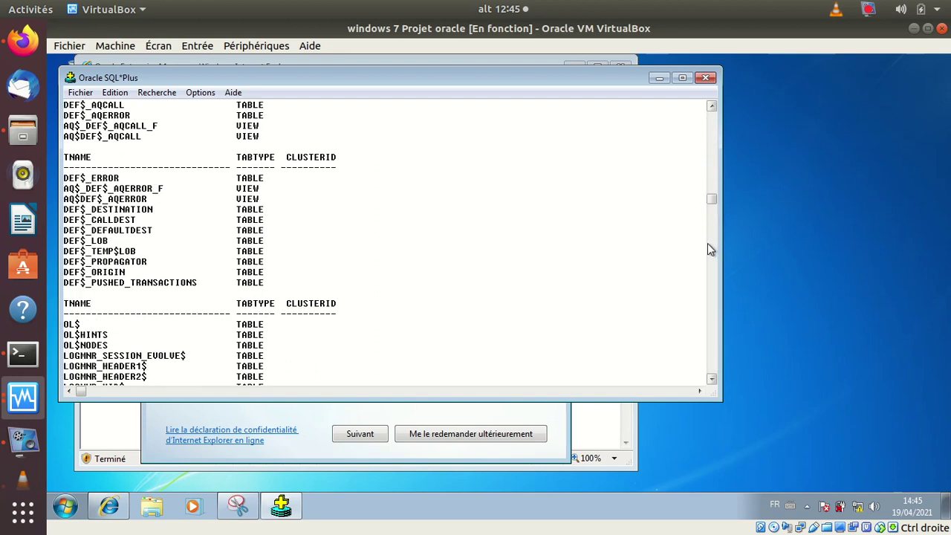
click(710, 232)
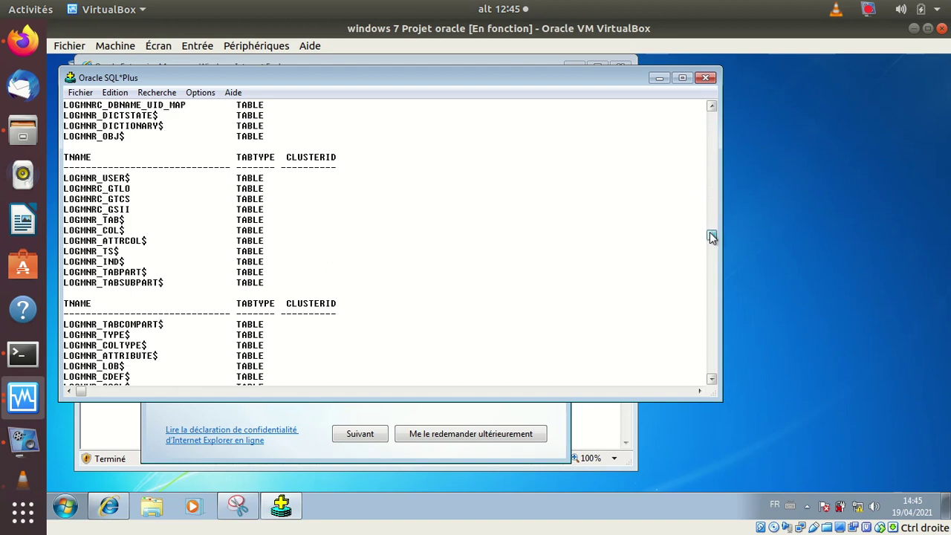
click(708, 283)
click(710, 301)
click(711, 332)
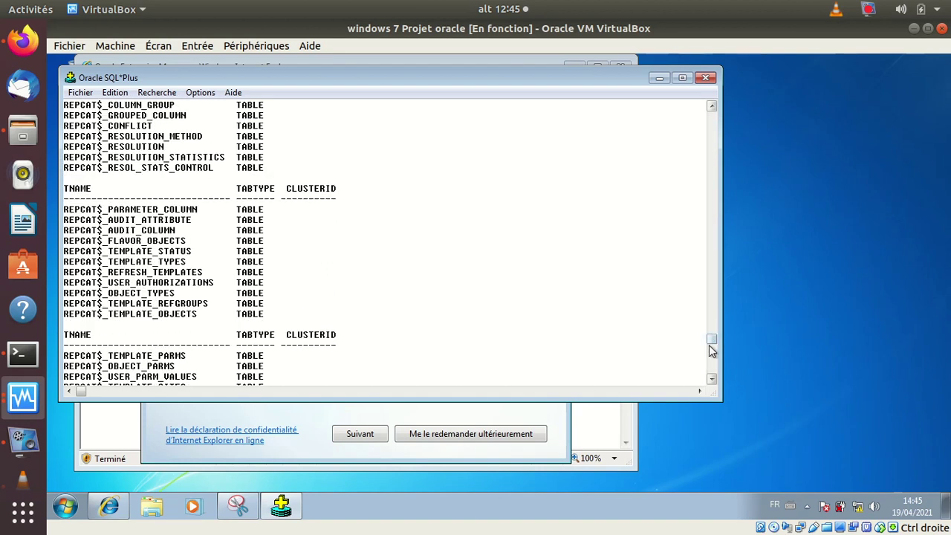
drag(711, 343, 710, 371)
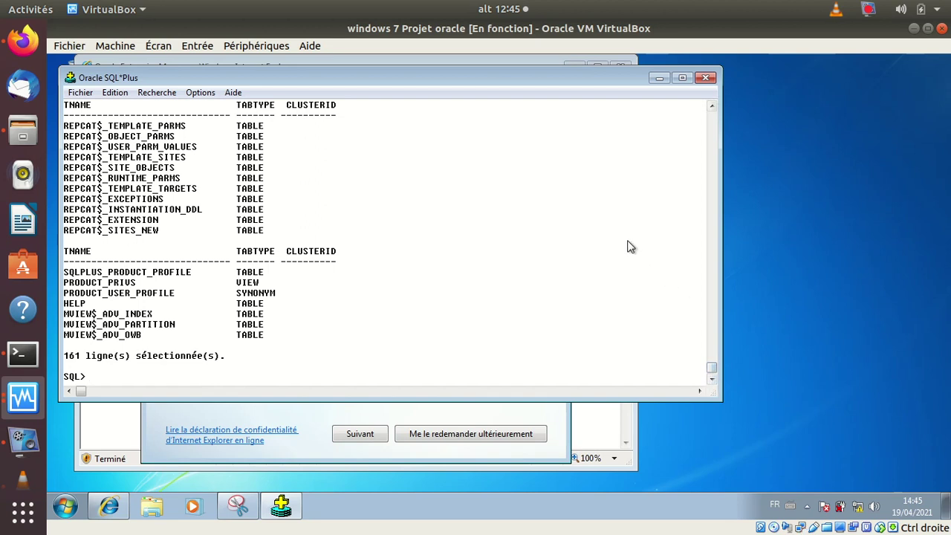